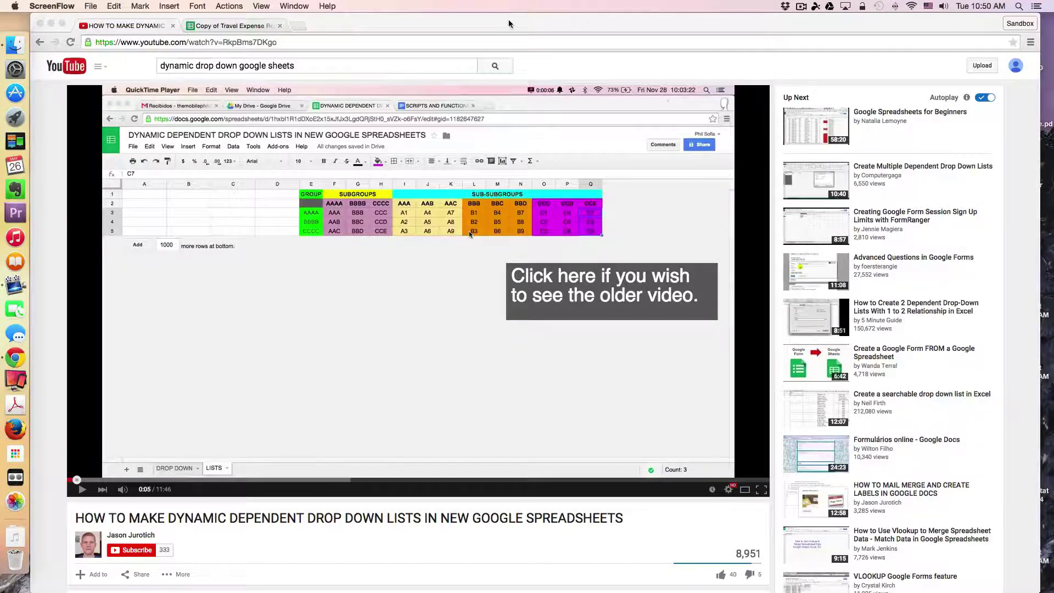
# Bring the browser window to the front, leaving the YouTube tutorial
pyautogui.moveTo(509, 24); pyautogui.dragTo(508, 26)
# Switch to the Copy of Travel Expense Report tab and nudge the browser window into place
pyautogui.click(254, 26)
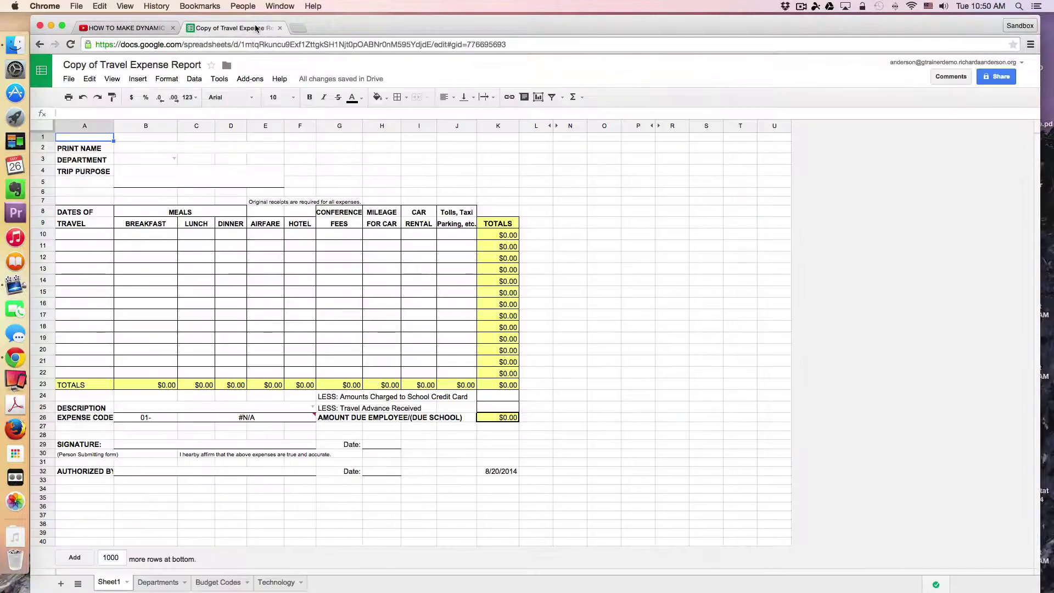
pyautogui.moveTo(324, 26); pyautogui.dragTo(331, 24)
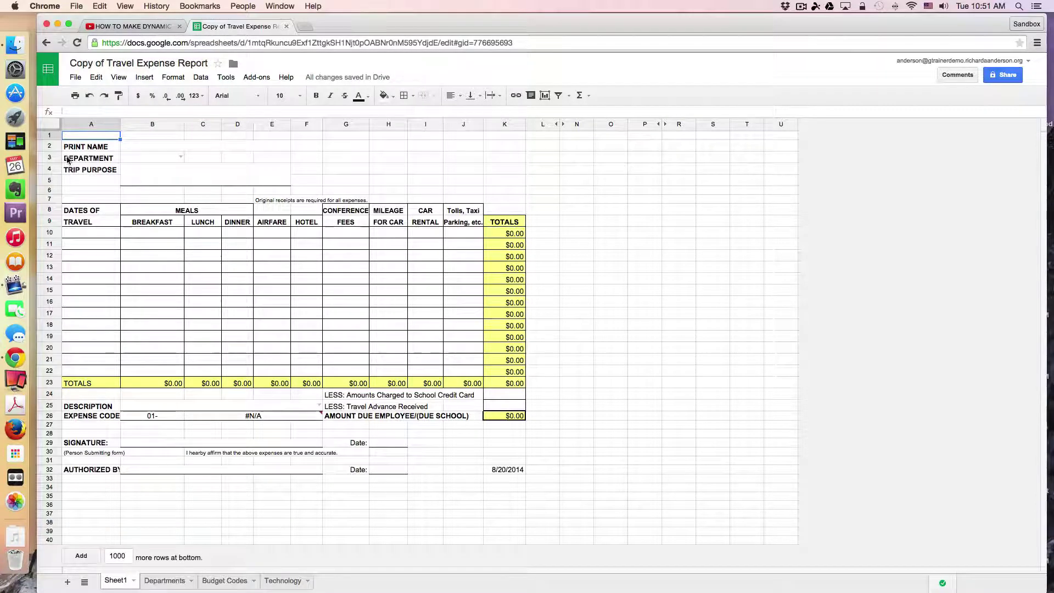
pyautogui.click(142, 160)
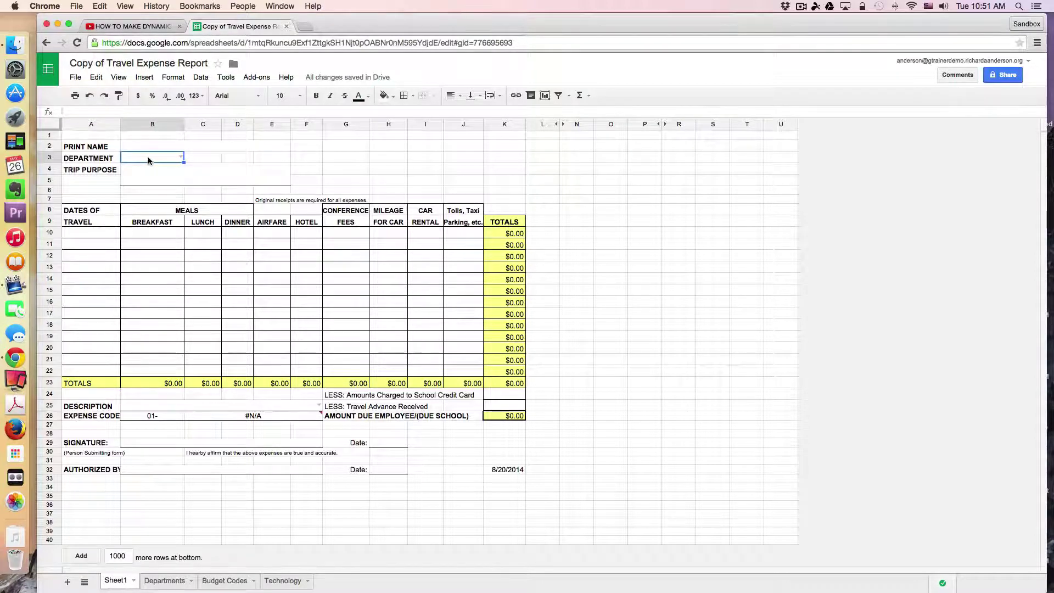
pyautogui.doubleClick(148, 161)
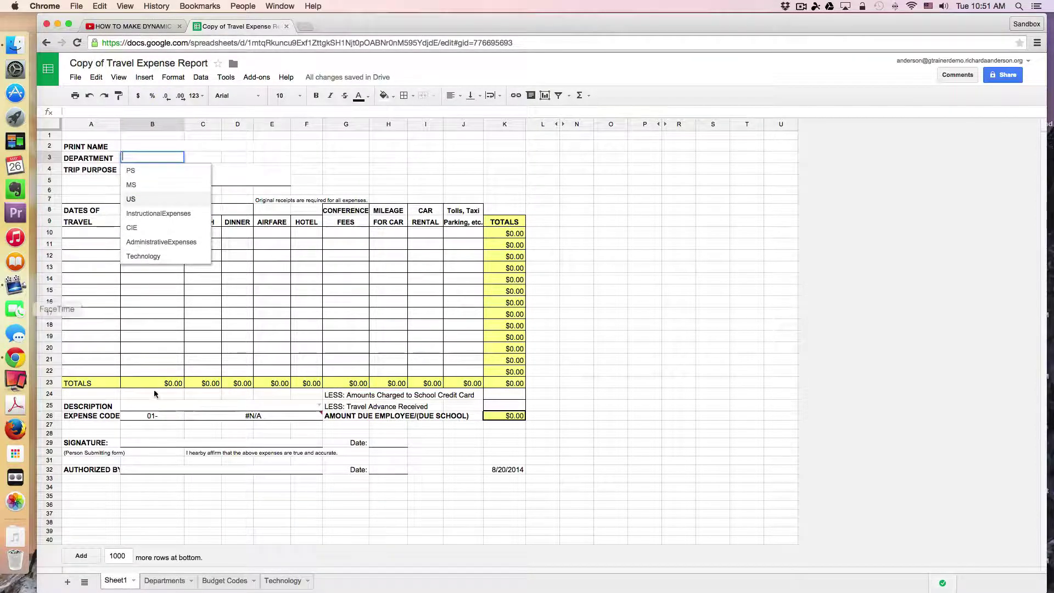
pyautogui.click(98, 409)
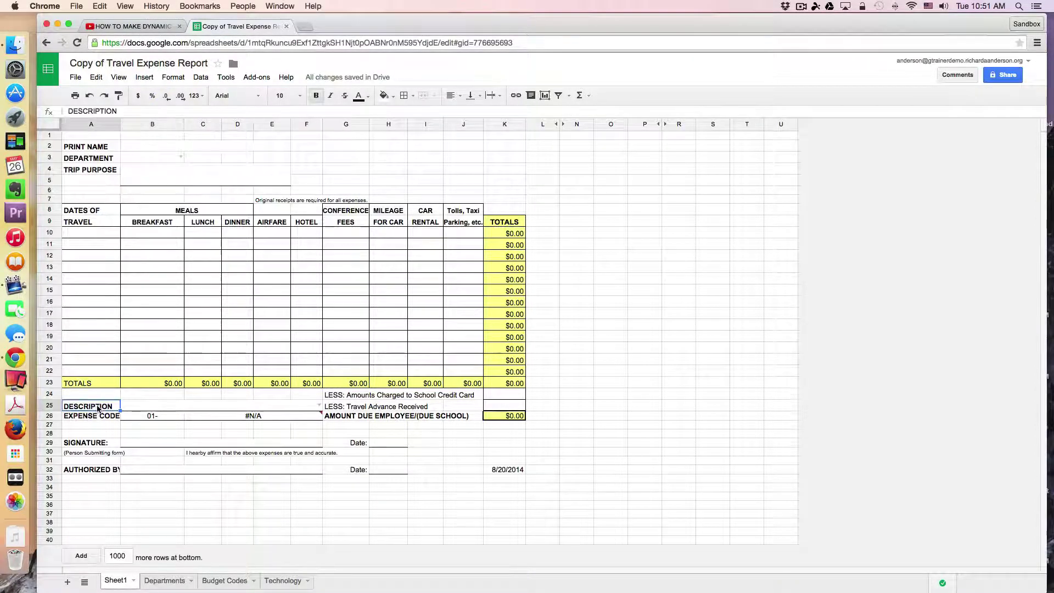
pyautogui.click(156, 406)
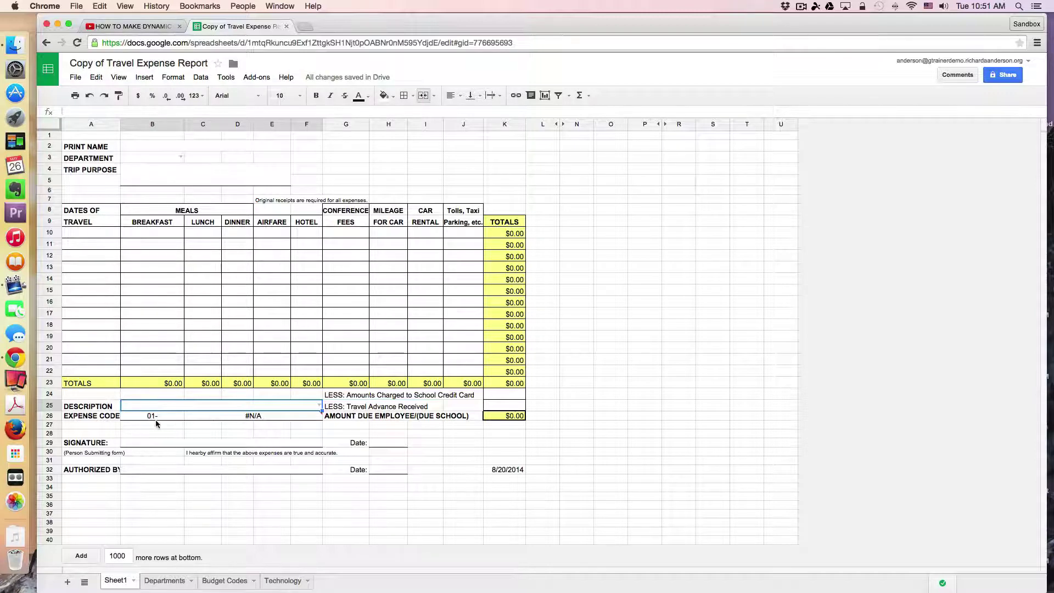
pyautogui.moveTo(245, 417)
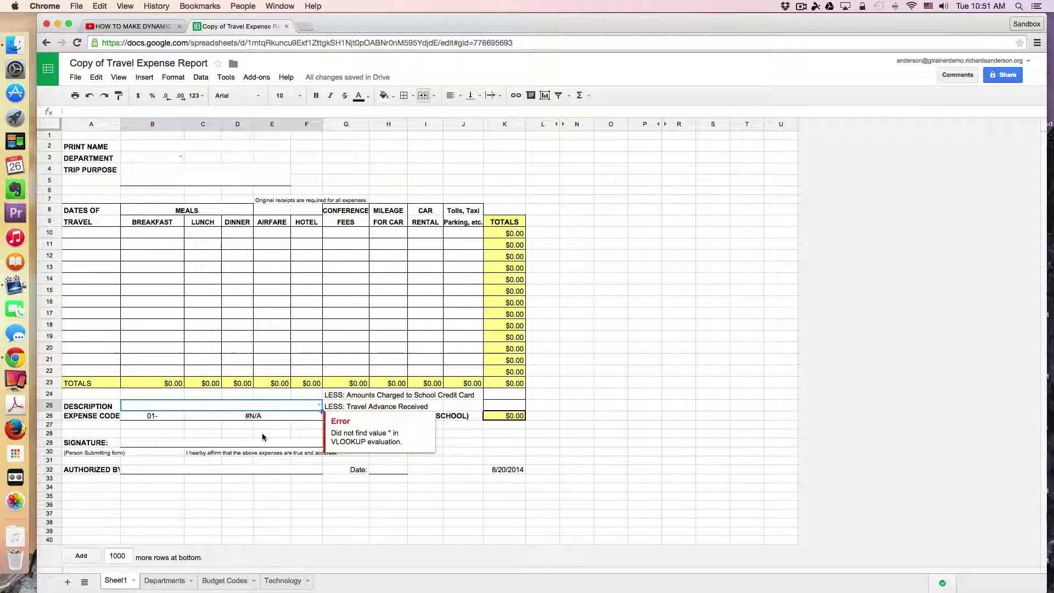
pyautogui.click(262, 425)
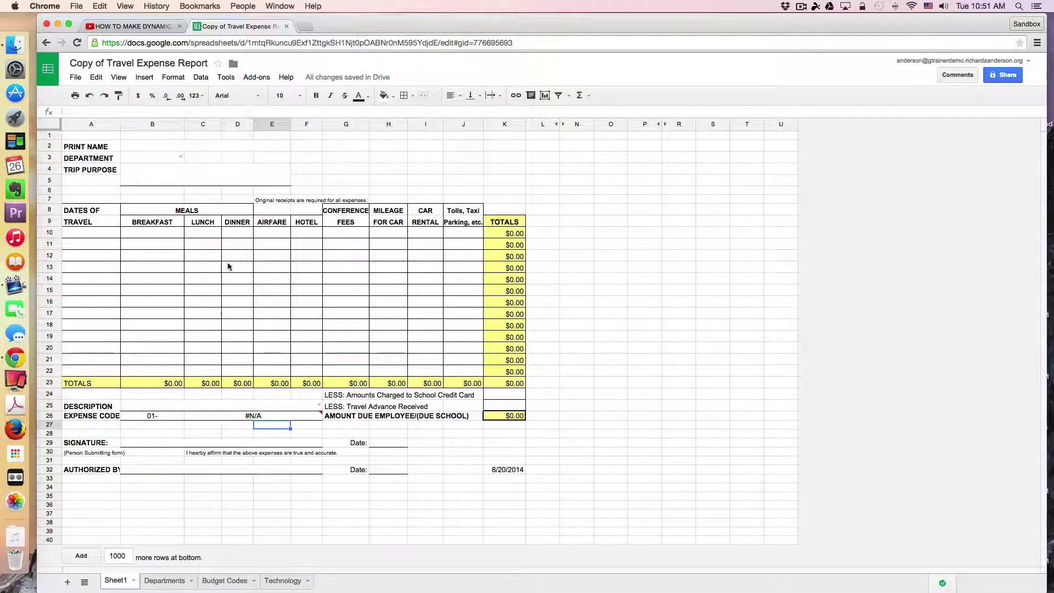
# Set the Department in B3 to Technology from its dropdown
pyautogui.click(157, 157)
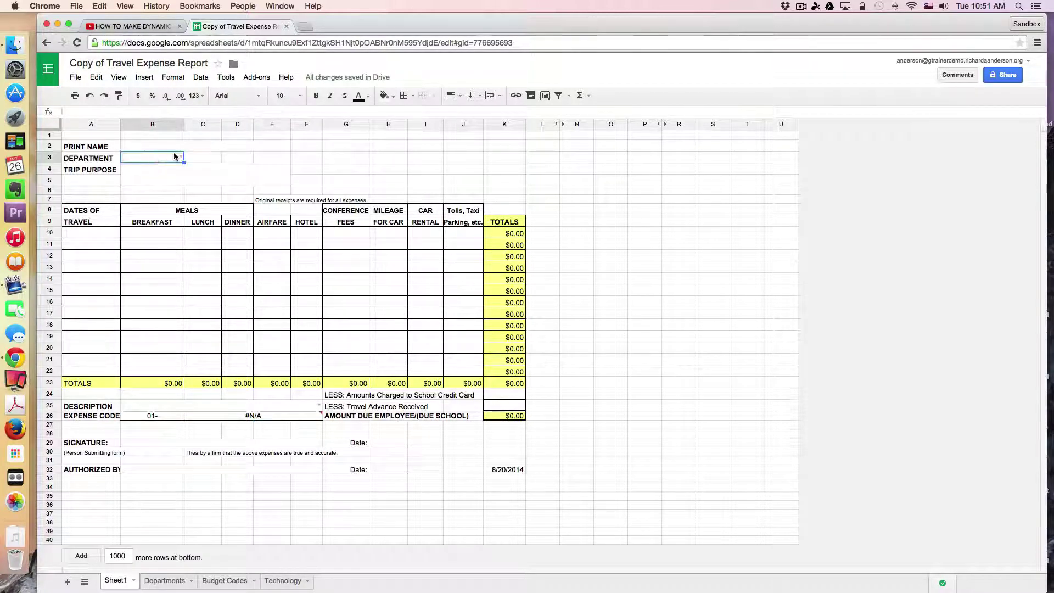
pyautogui.click(179, 158)
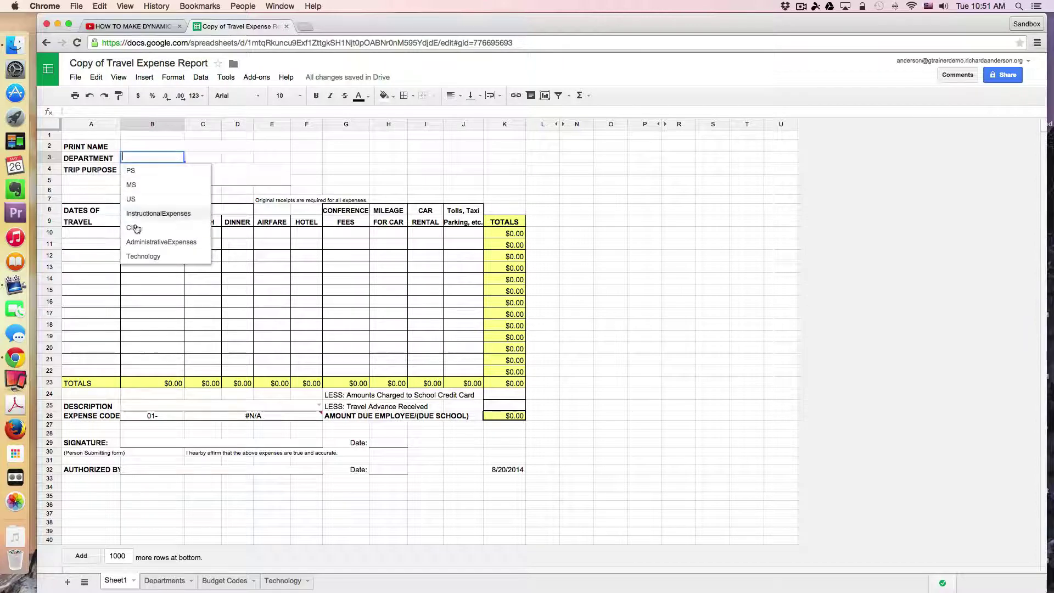
pyautogui.click(149, 256)
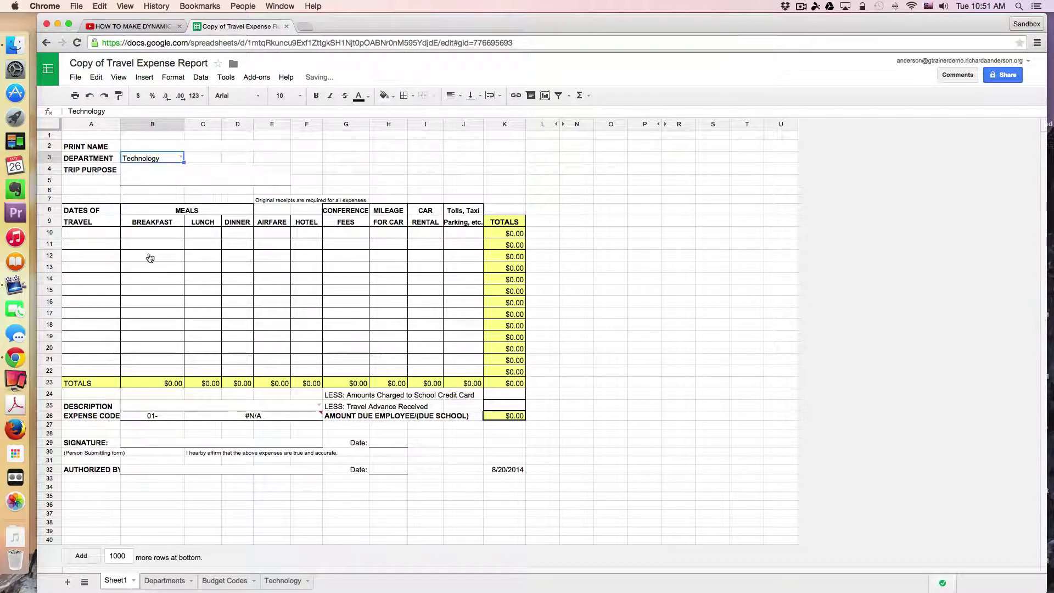
# Open the B25 Description dropdown and scroll through the Technology description choices
pyautogui.click(191, 405)
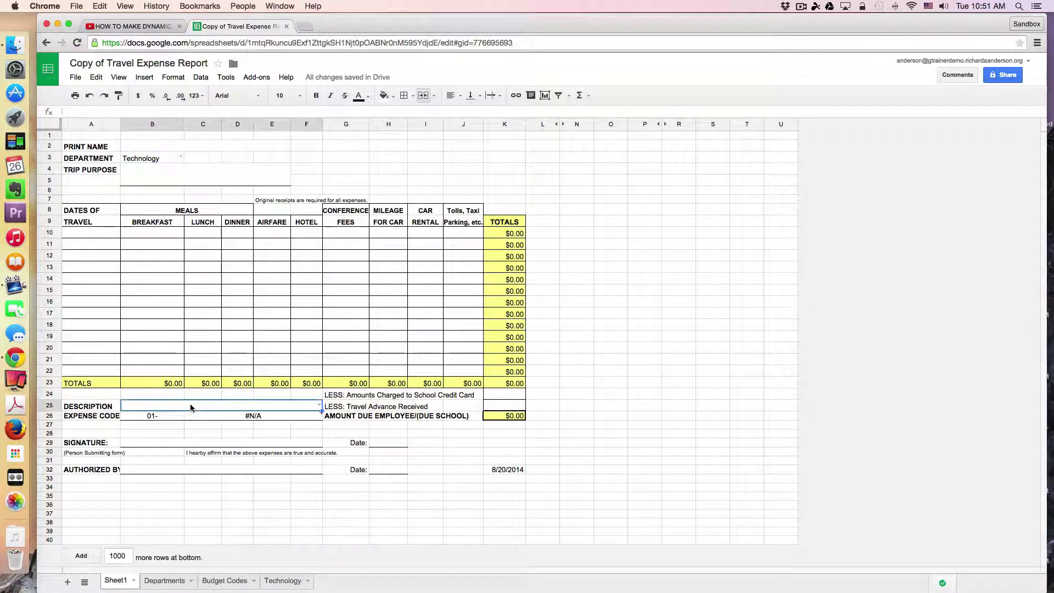
pyautogui.doubleClick(184, 405)
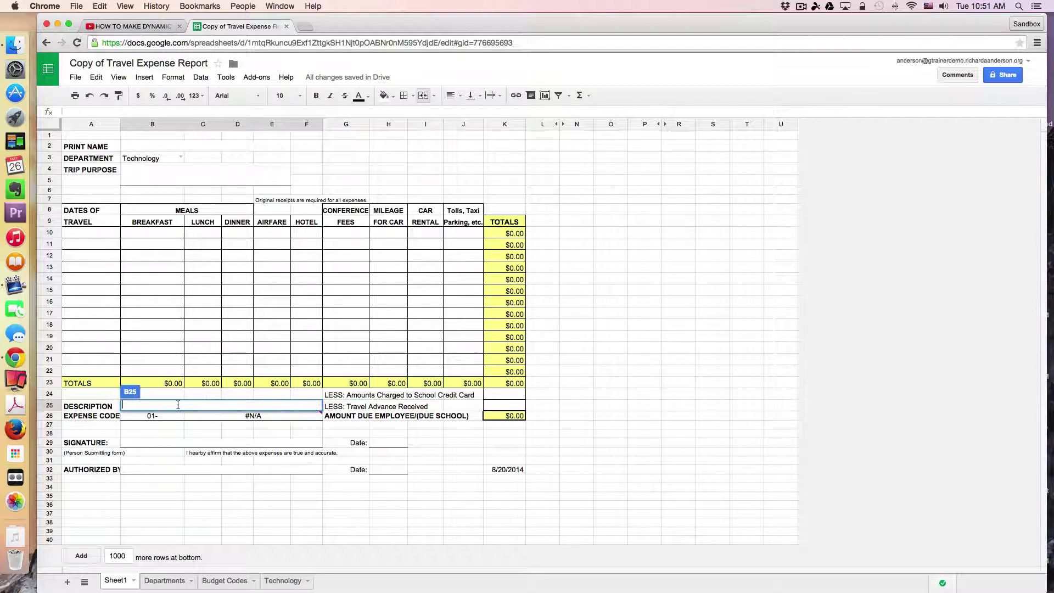
pyautogui.click(181, 415)
pyautogui.click(185, 407)
pyautogui.doubleClick(186, 406)
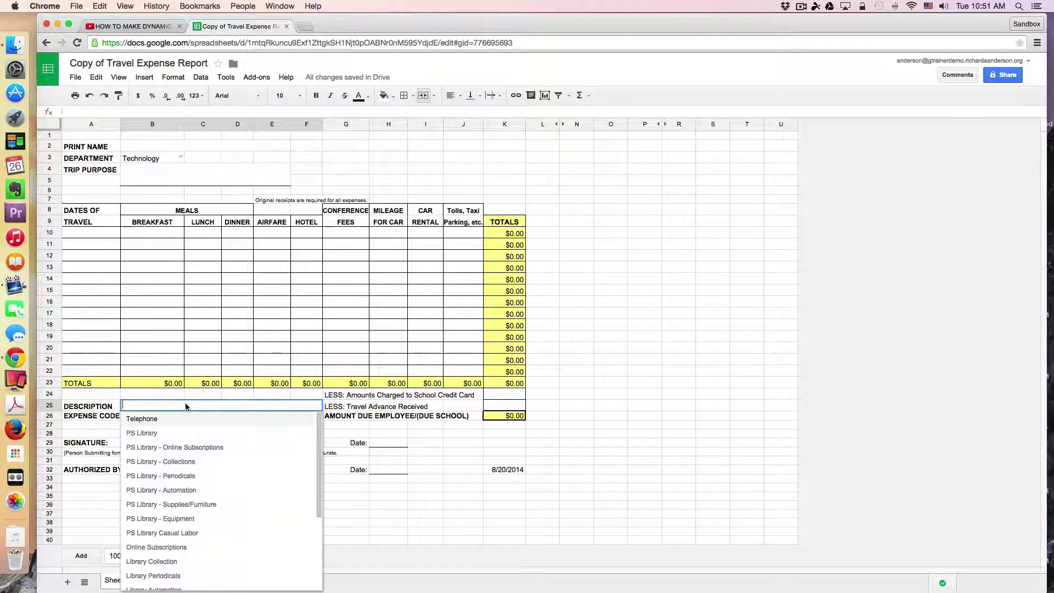
pyautogui.scroll(-5, 200, 457)
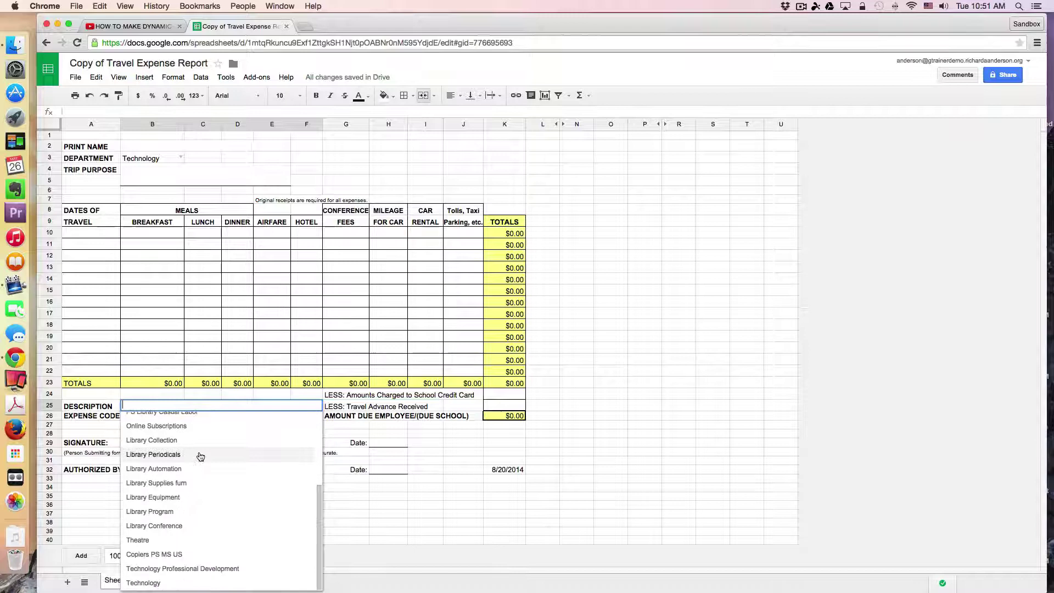
pyautogui.scroll(5, 201, 456)
pyautogui.scroll(-5, 201, 457)
pyautogui.scroll(5, 200, 457)
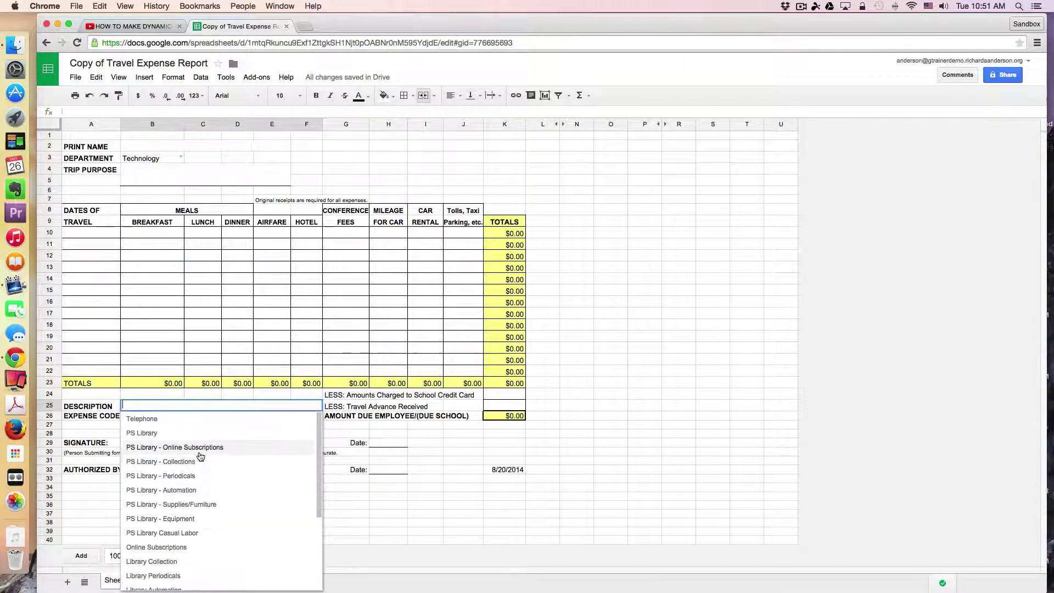
pyautogui.scroll(-5, 200, 456)
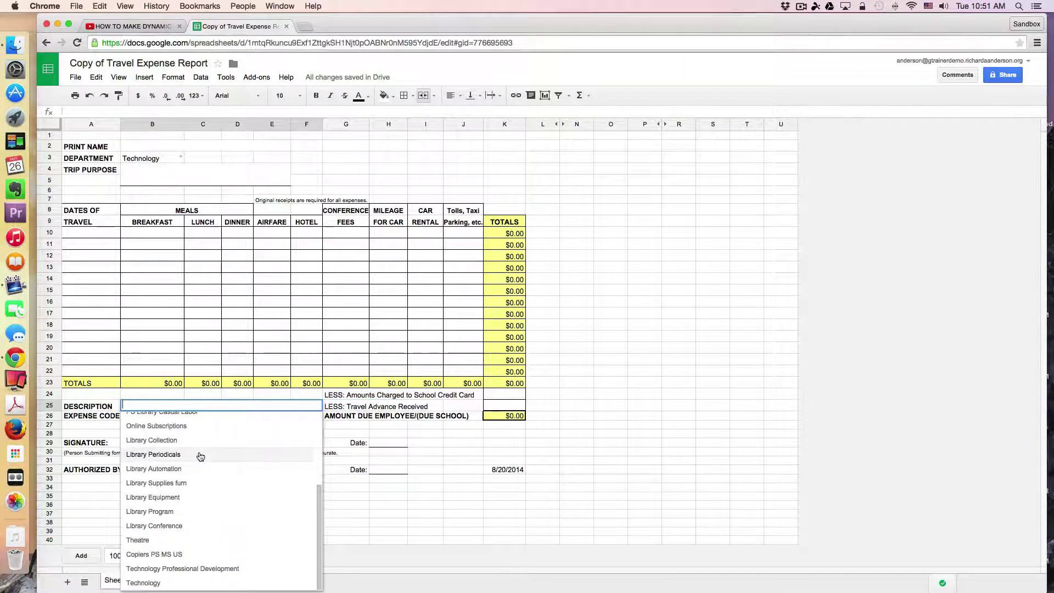
pyautogui.click(154, 159)
pyautogui.doubleClick(154, 159)
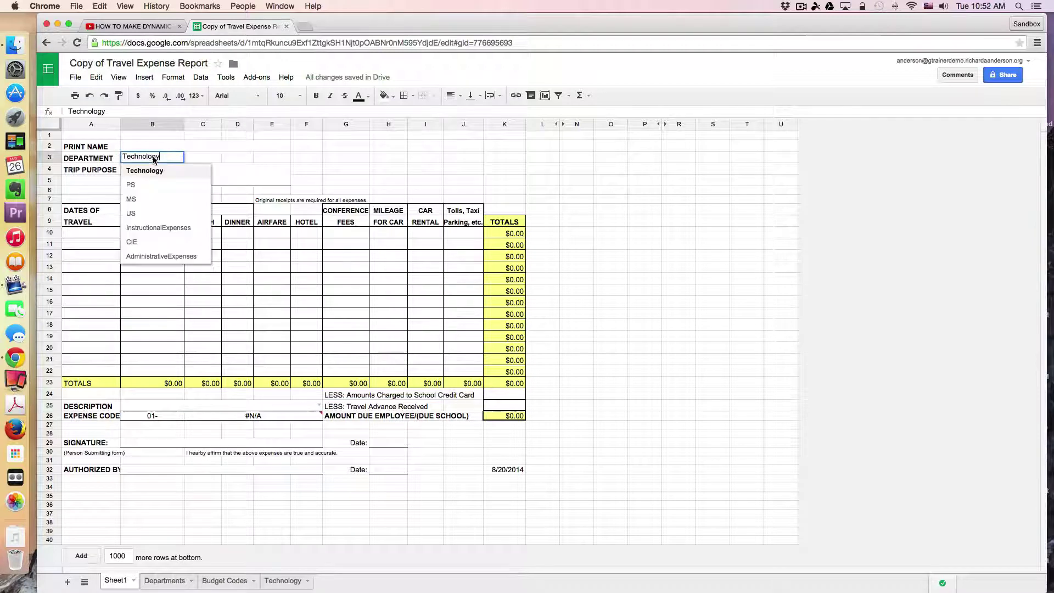
pyautogui.click(149, 228)
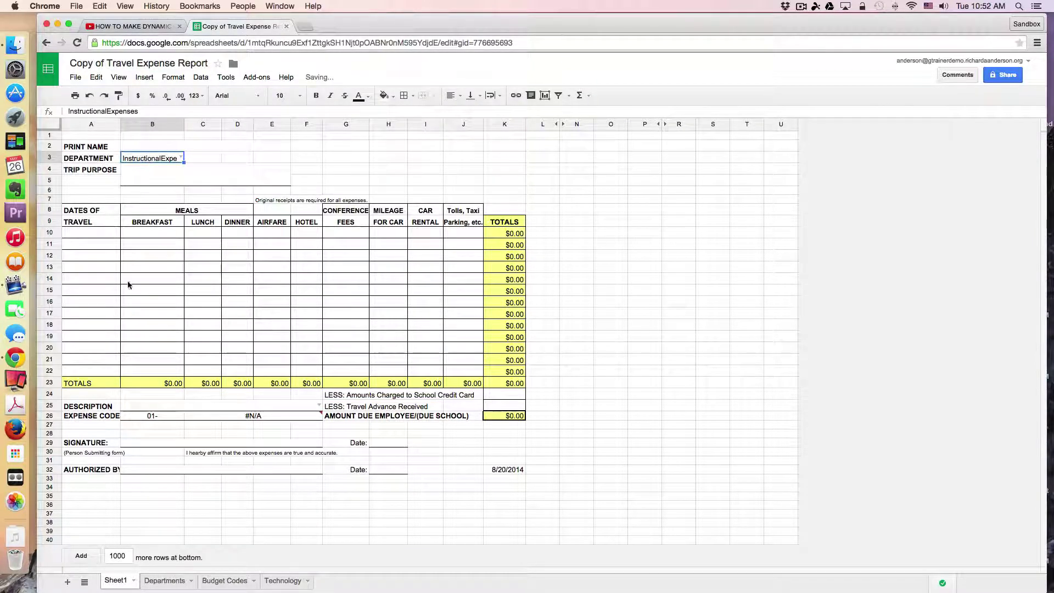
pyautogui.click(177, 407)
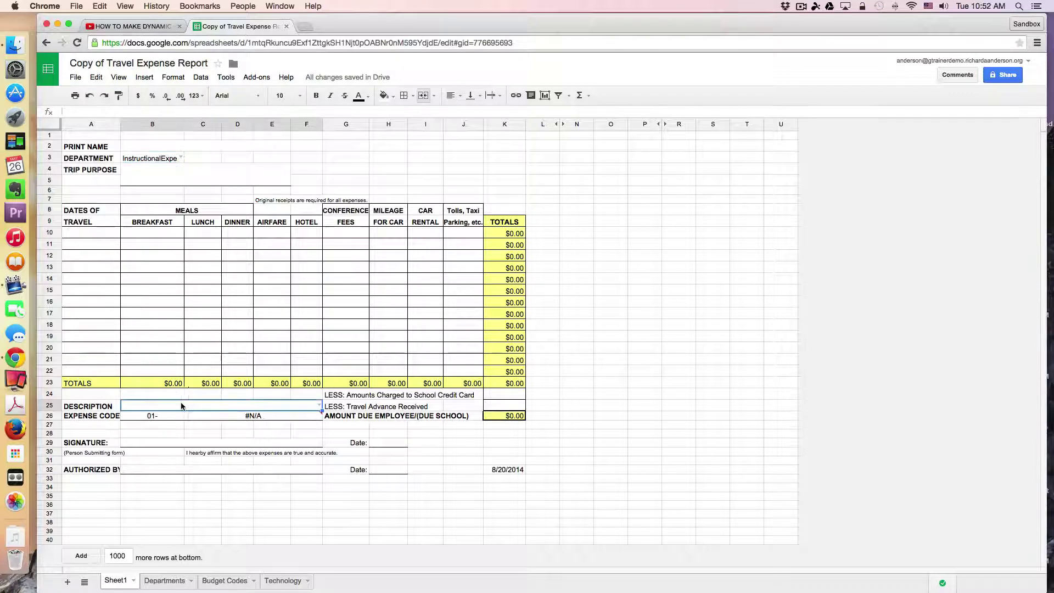
pyautogui.doubleClick(184, 406)
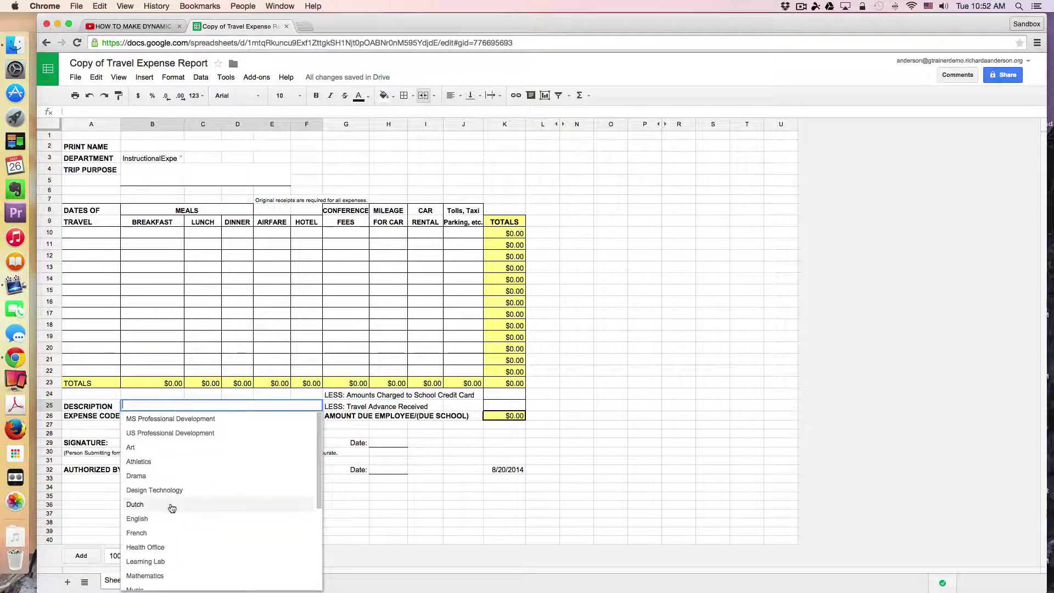
pyautogui.scroll(-3, 170, 506)
pyautogui.scroll(3, 169, 505)
pyautogui.scroll(-3, 171, 506)
pyautogui.scroll(3, 171, 507)
pyautogui.scroll(-3, 171, 507)
pyautogui.scroll(3, 171, 506)
pyautogui.scroll(-3, 171, 507)
pyautogui.scroll(3, 171, 507)
pyautogui.scroll(-3, 171, 507)
pyautogui.scroll(3, 171, 507)
pyautogui.scroll(-2, 172, 507)
pyautogui.scroll(-2, 171, 507)
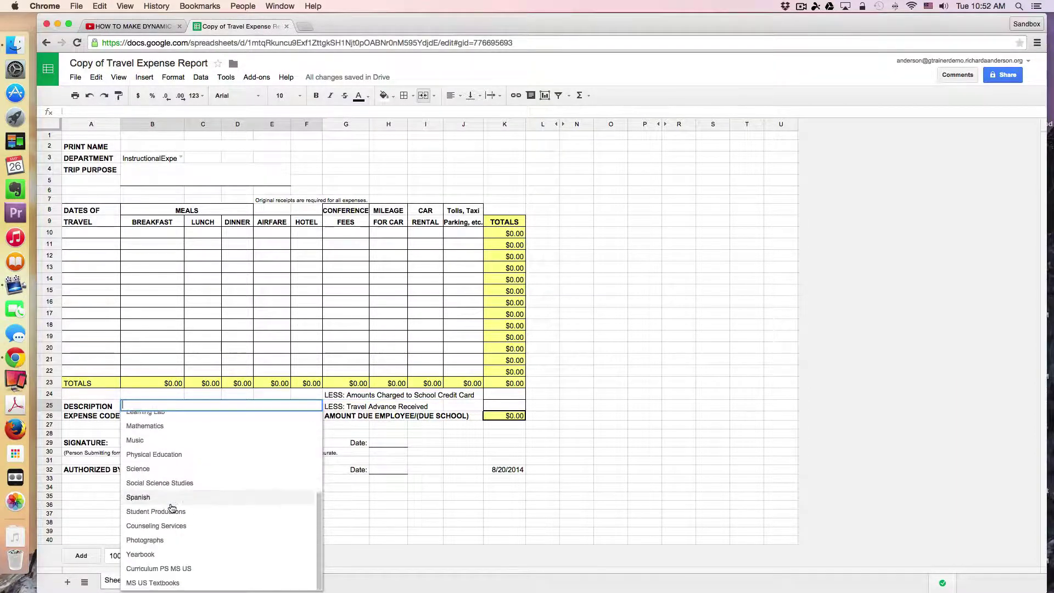
pyautogui.scroll(3, 172, 508)
pyautogui.scroll(-3, 172, 508)
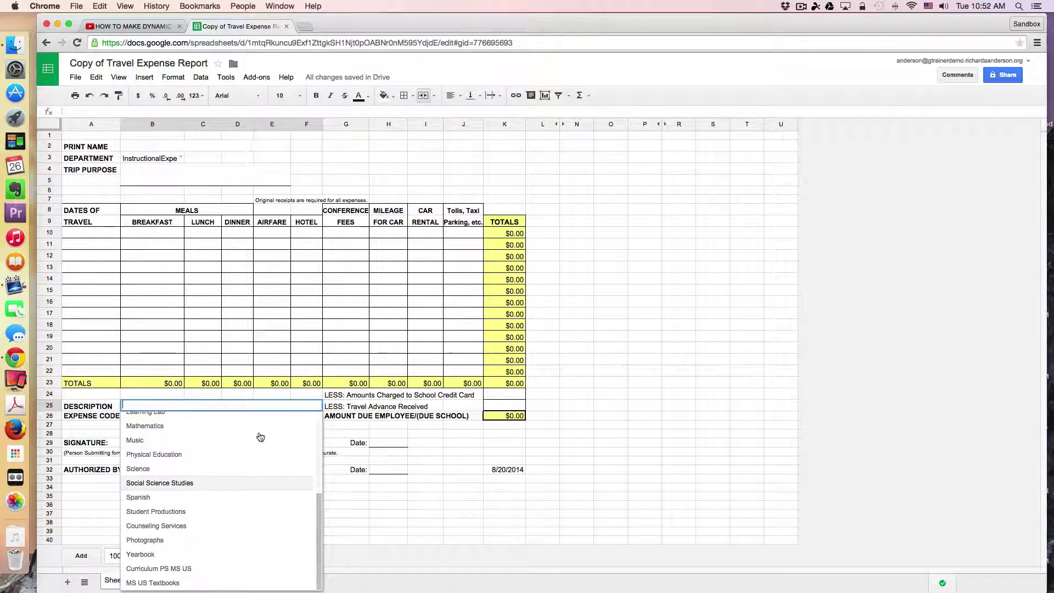
pyautogui.press('Down')
pyautogui.press('Down')
pyautogui.press('Down')
pyautogui.press('Up')
pyautogui.press('Down')
pyautogui.click(433, 515)
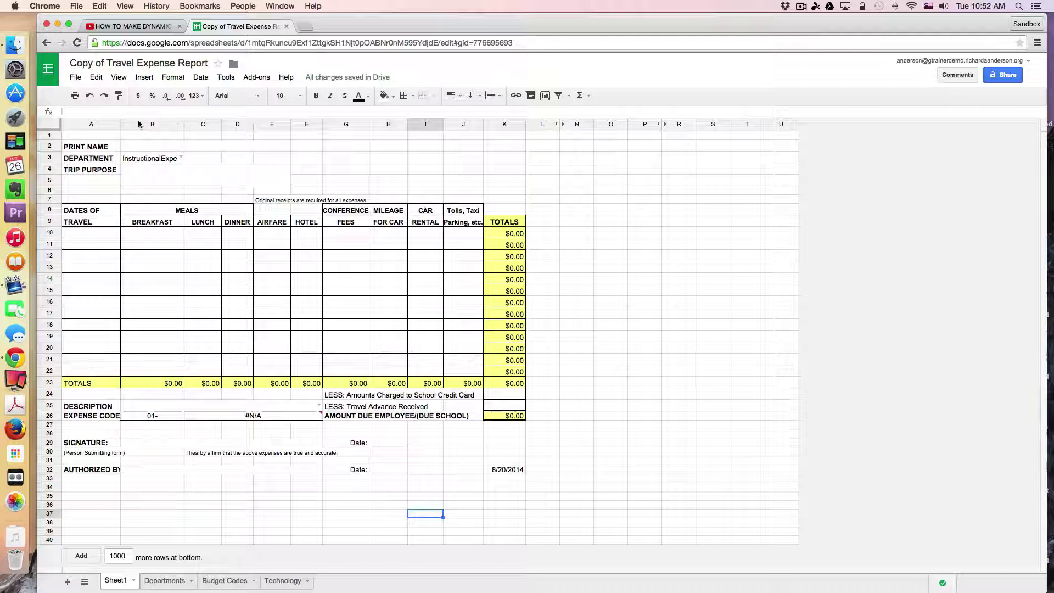
pyautogui.click(180, 158)
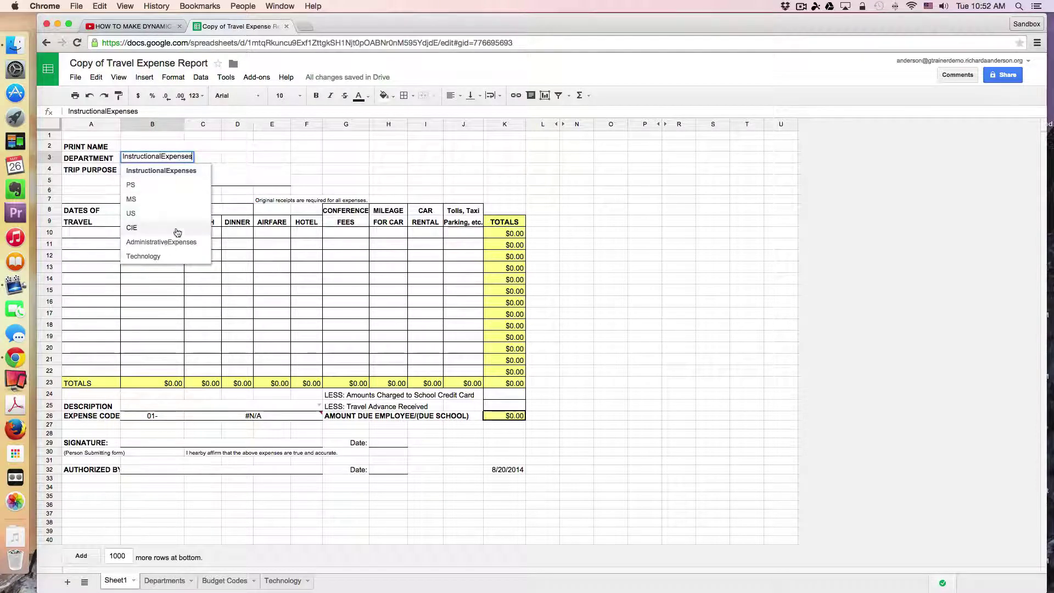
pyautogui.click(144, 256)
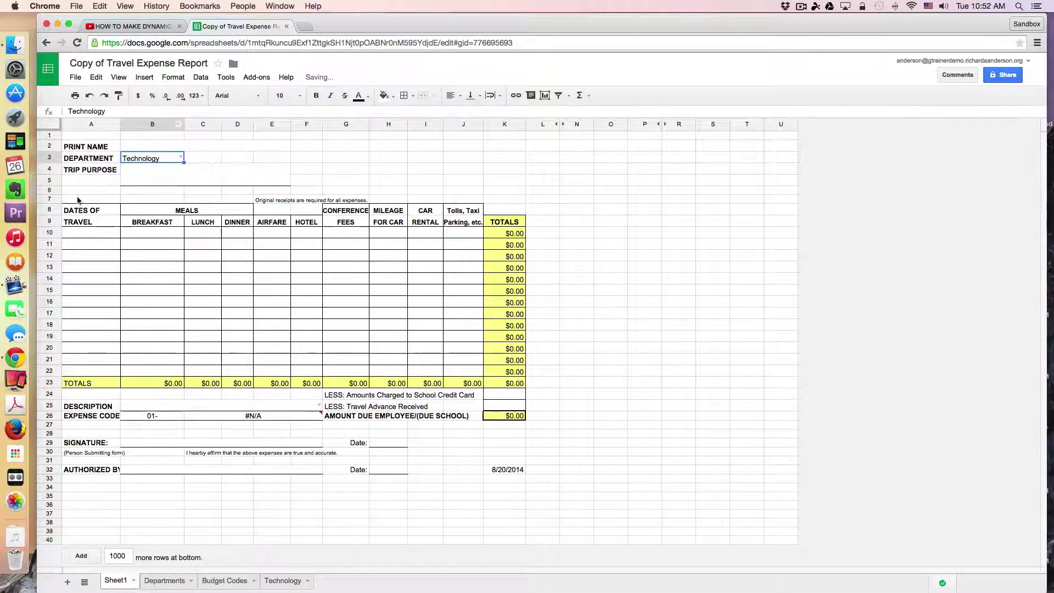
pyautogui.click(162, 409)
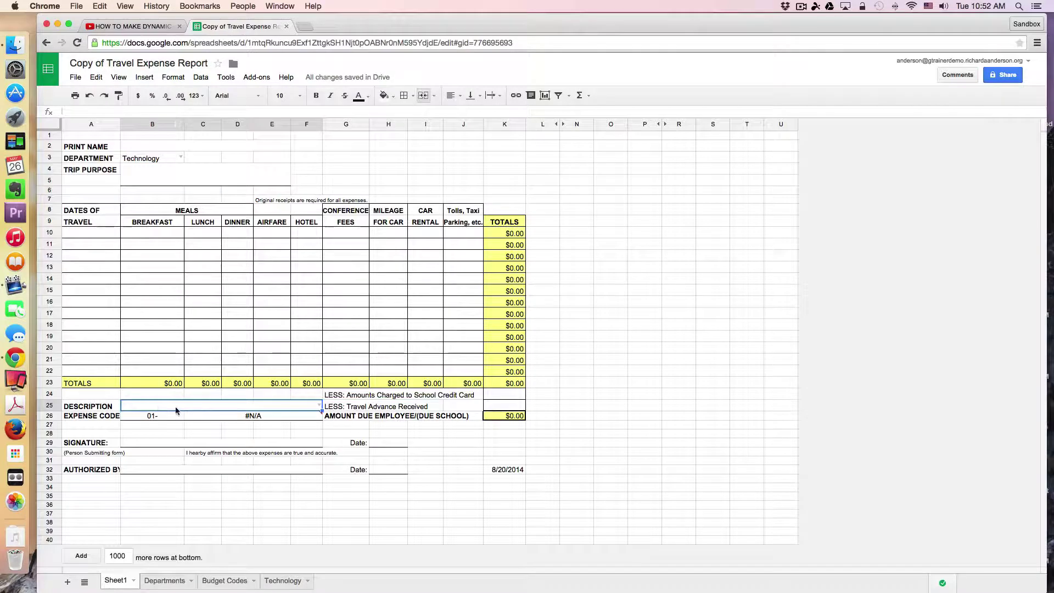
pyautogui.doubleClick(176, 408)
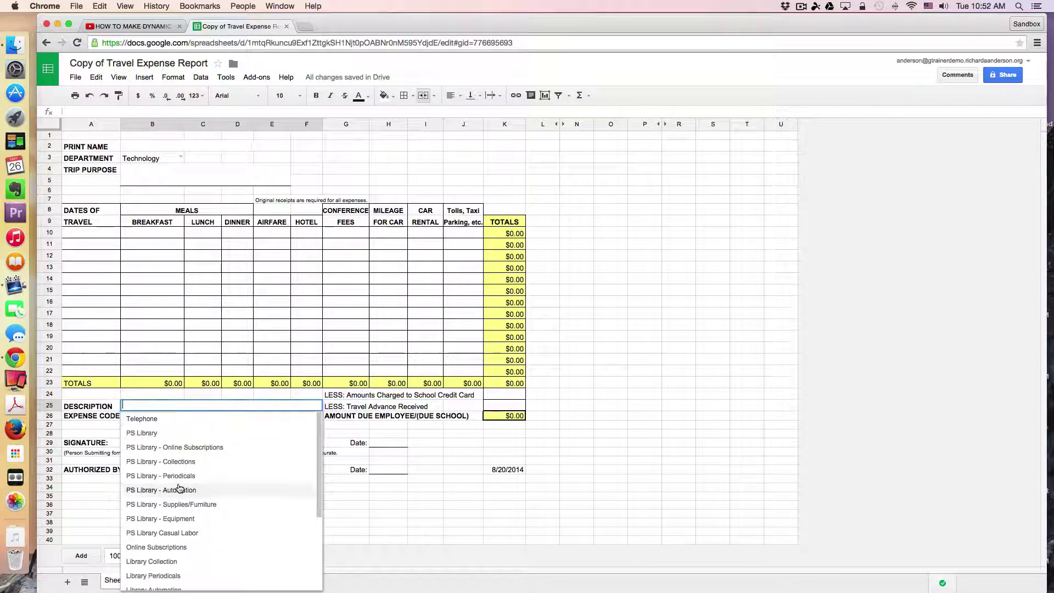
pyautogui.scroll(-5, 179, 488)
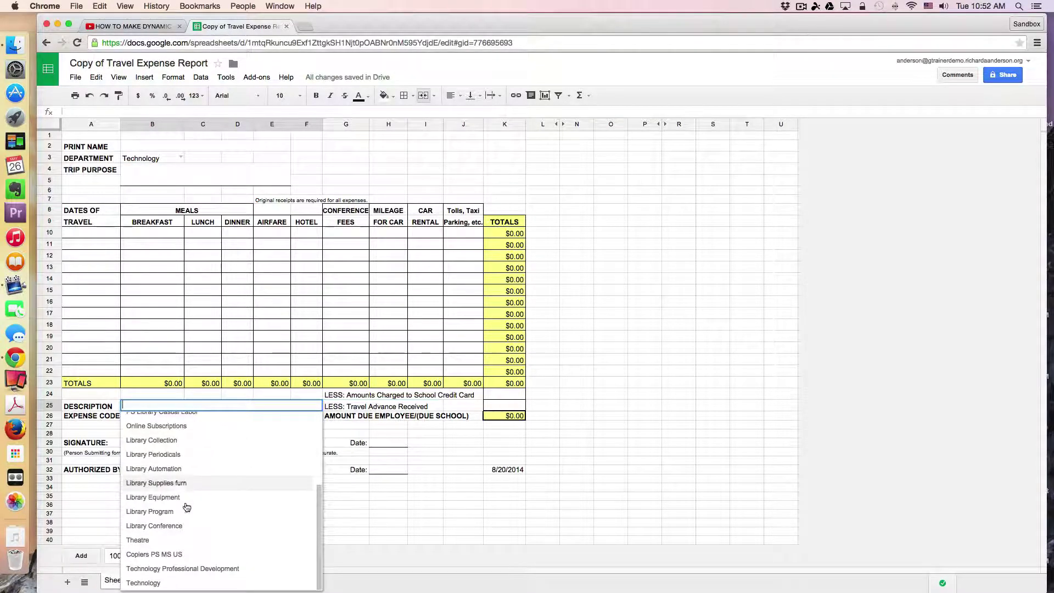
pyautogui.click(187, 569)
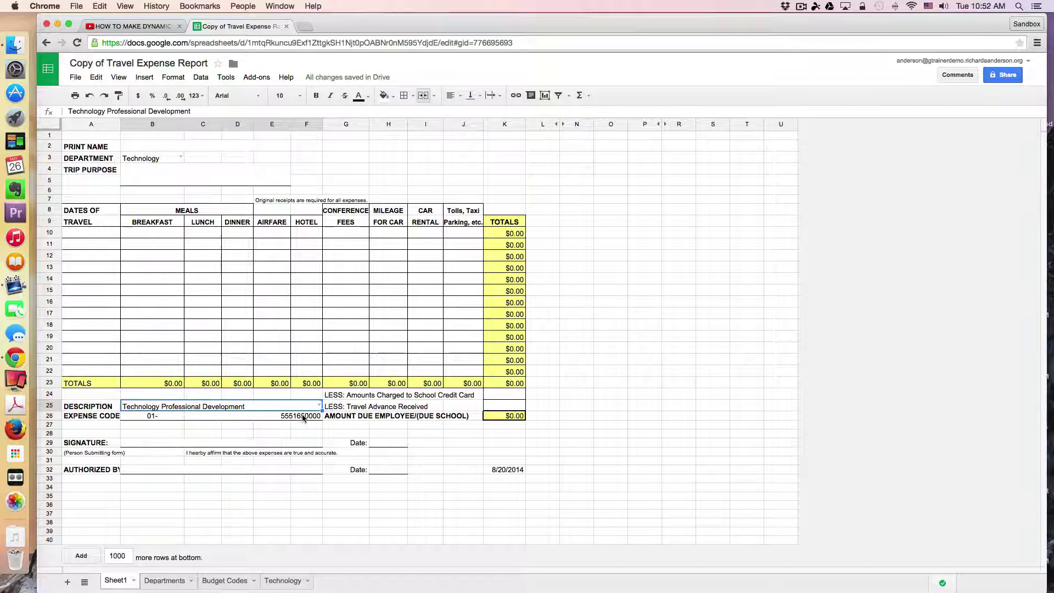
pyautogui.click(303, 419)
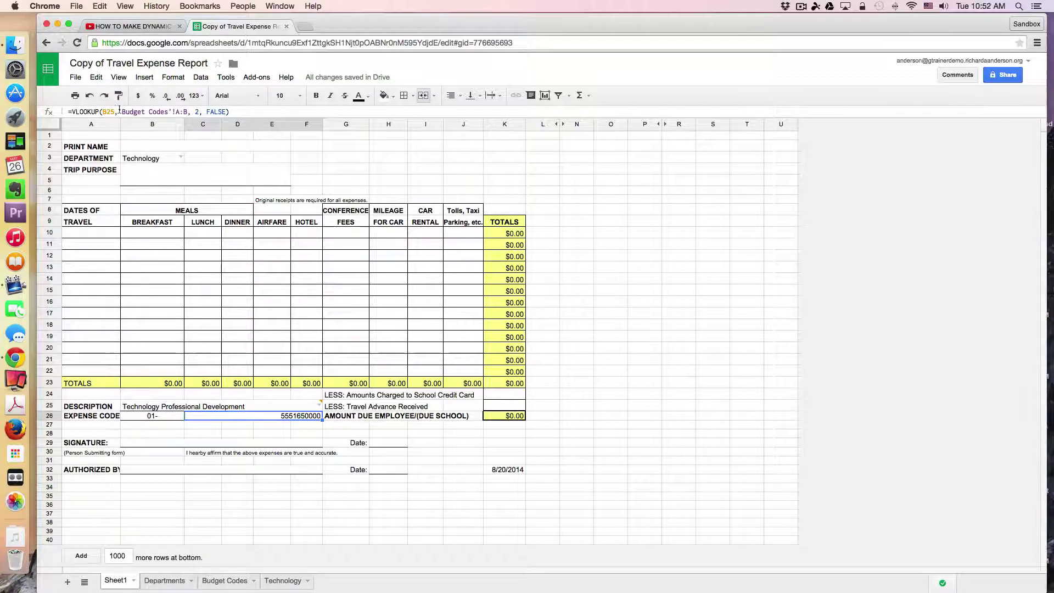
pyautogui.click(228, 581)
pyautogui.scroll(-20, 153, 287)
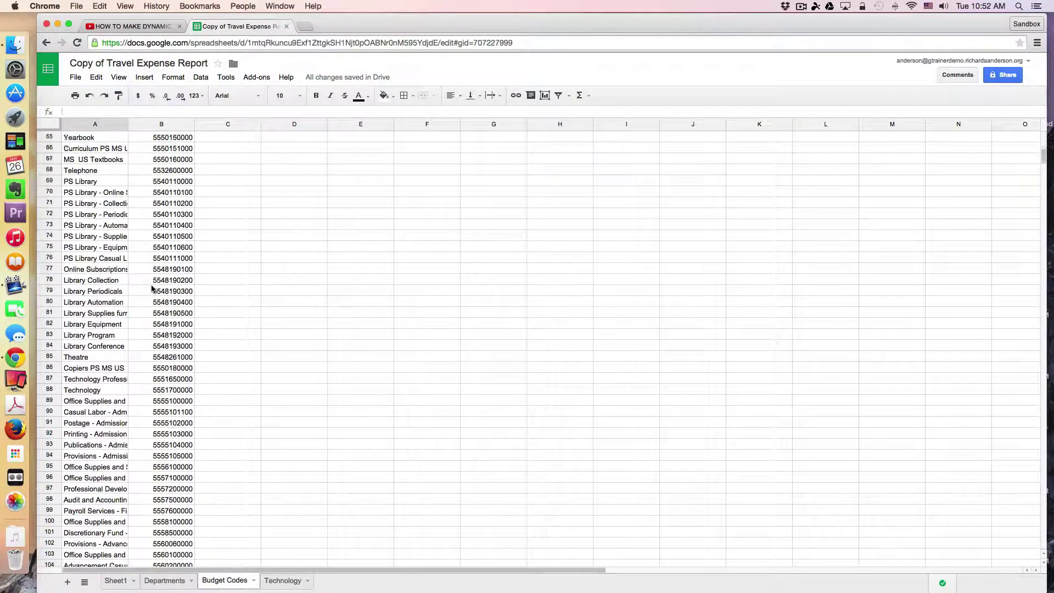
pyautogui.scroll(20, 152, 288)
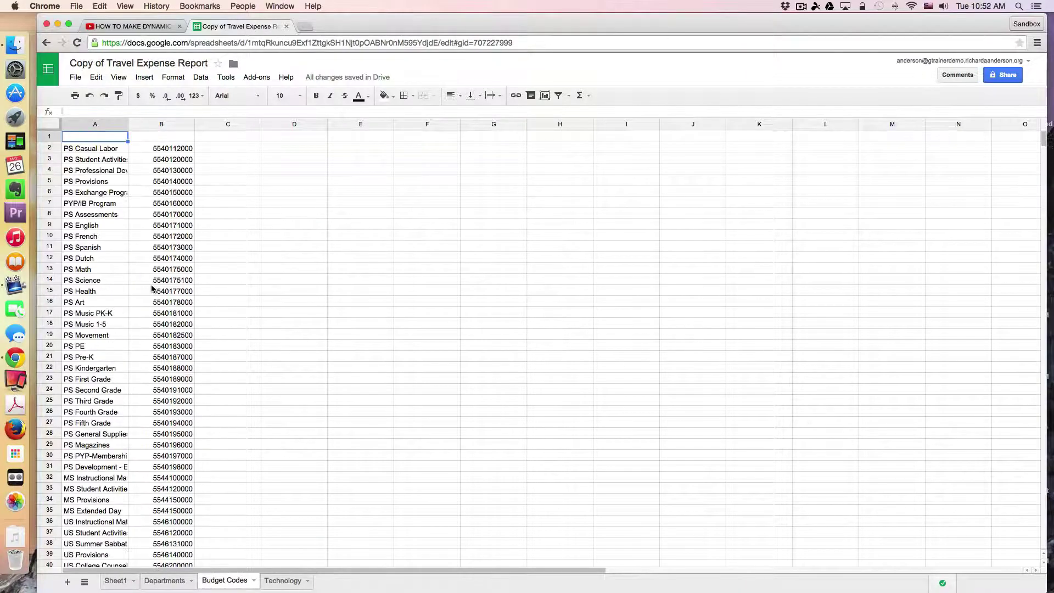
pyautogui.scroll(-10, 152, 289)
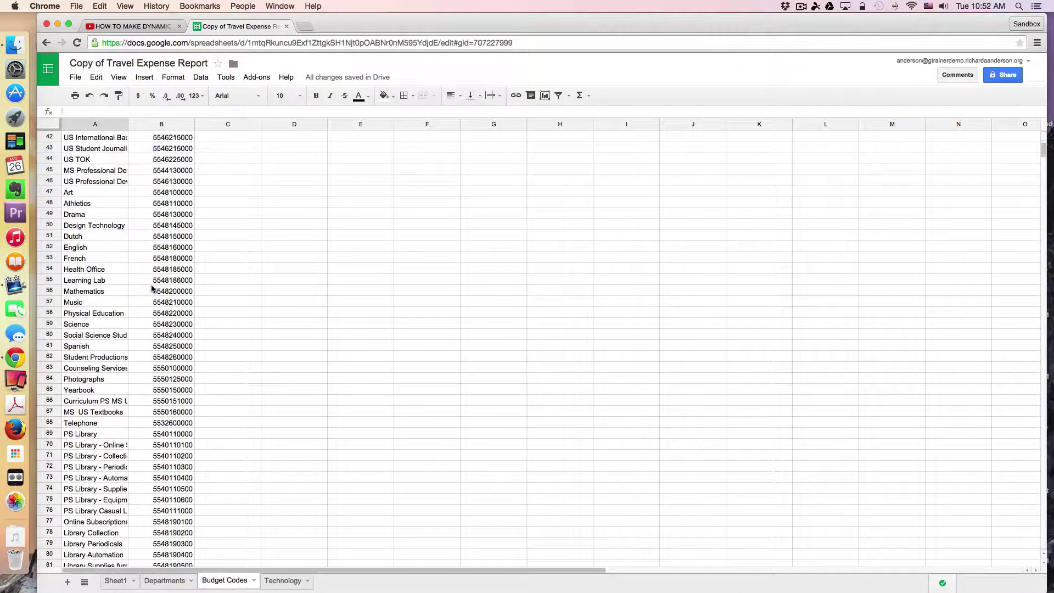
pyautogui.scroll(-4, 152, 288)
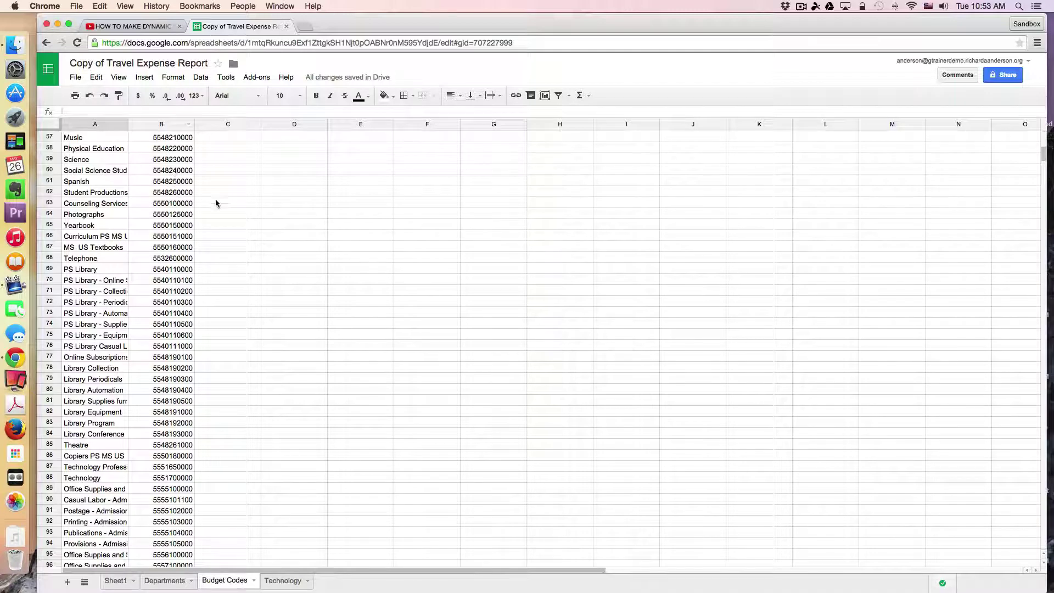
pyautogui.click(167, 581)
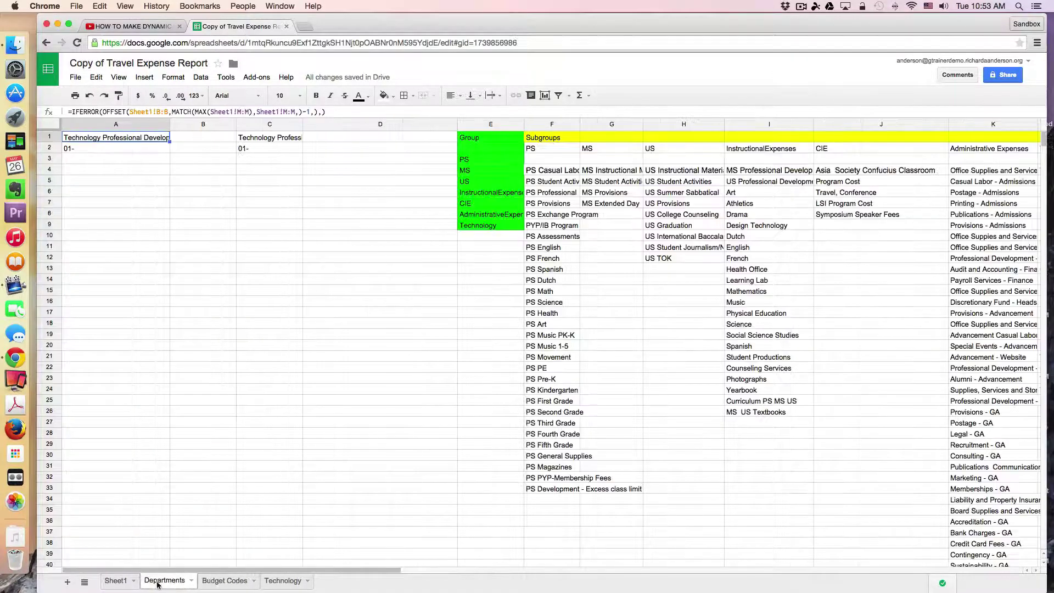
pyautogui.click(117, 580)
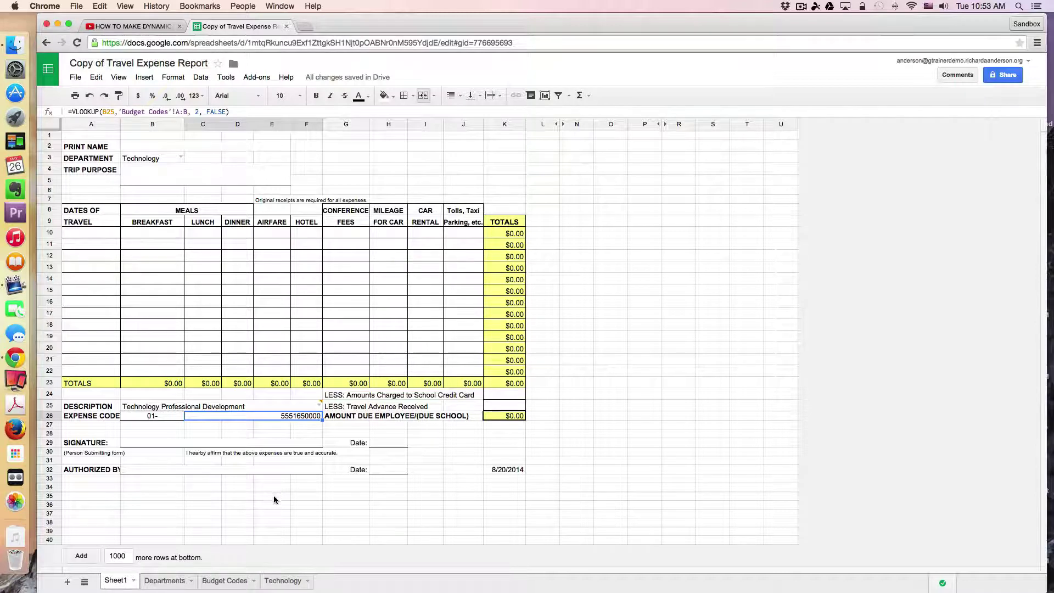
pyautogui.click(132, 26)
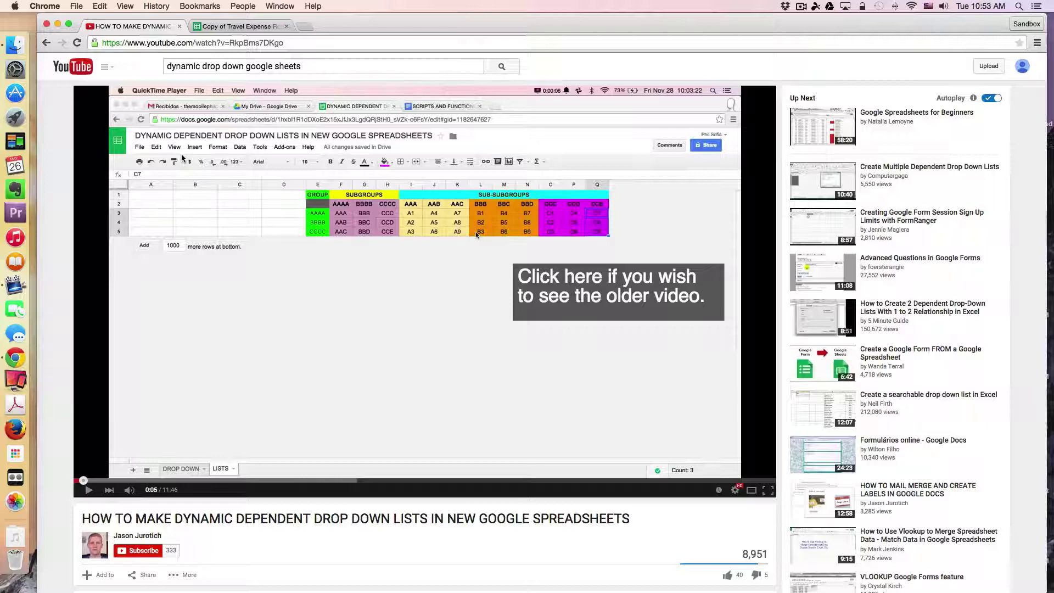
pyautogui.click(265, 27)
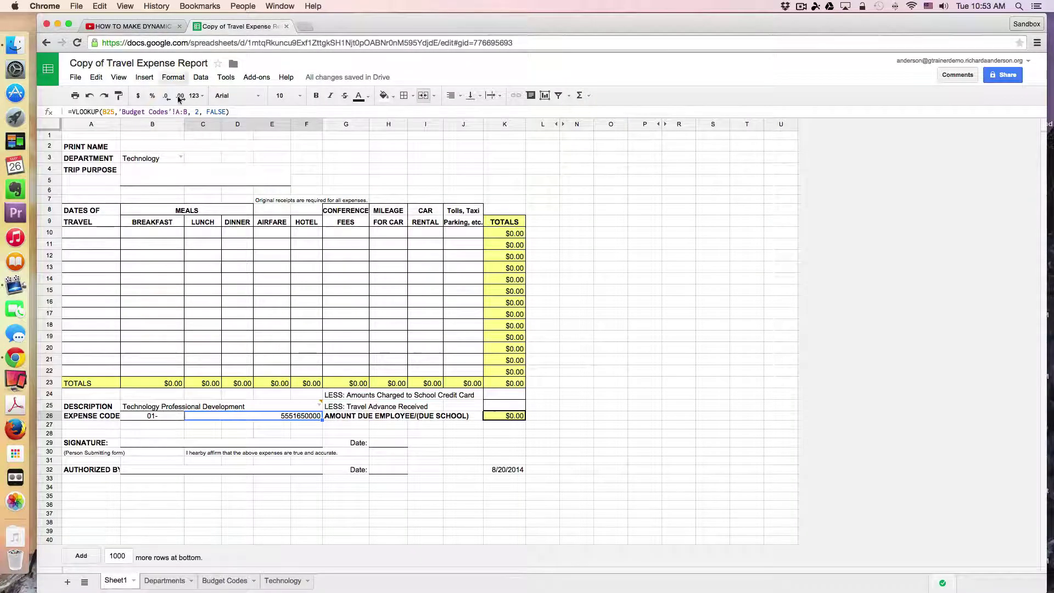
# Set Department B3 to CIE and Description B25 to LSI Program Cost
pyautogui.click(154, 159)
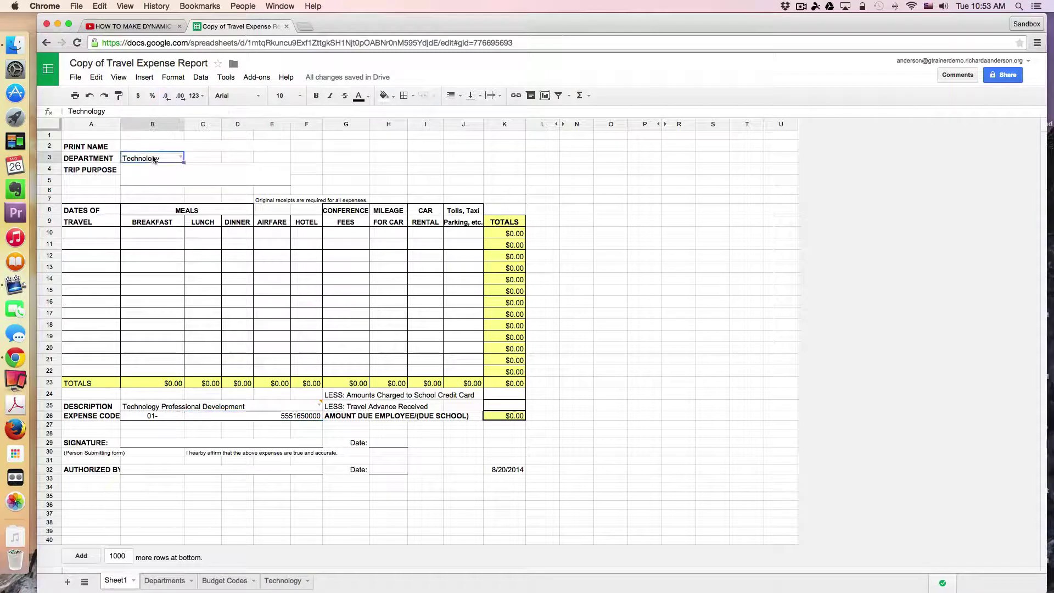
pyautogui.click(181, 158)
pyautogui.click(131, 244)
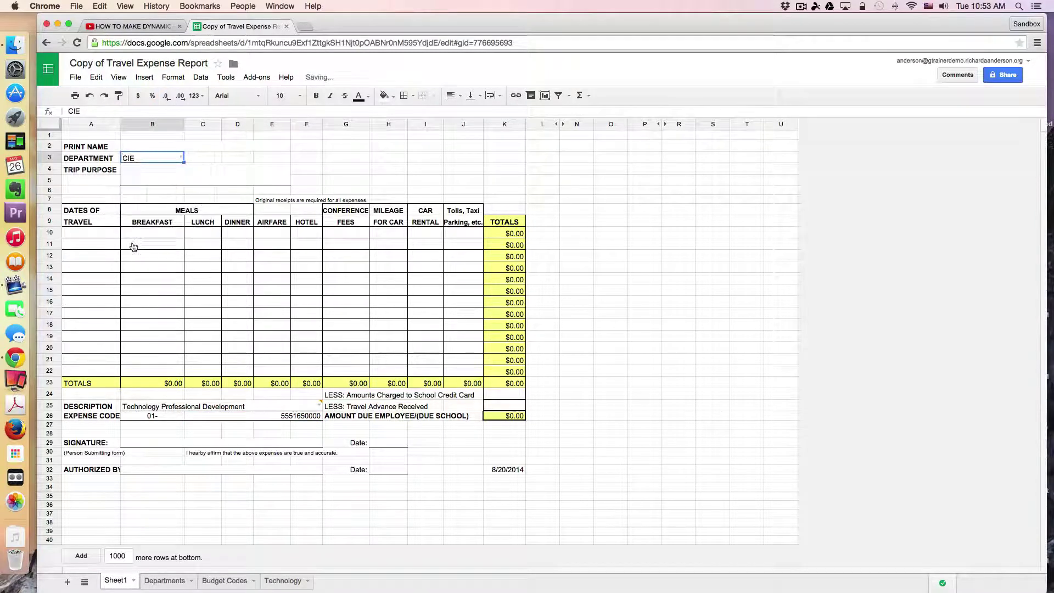
pyautogui.click(209, 411)
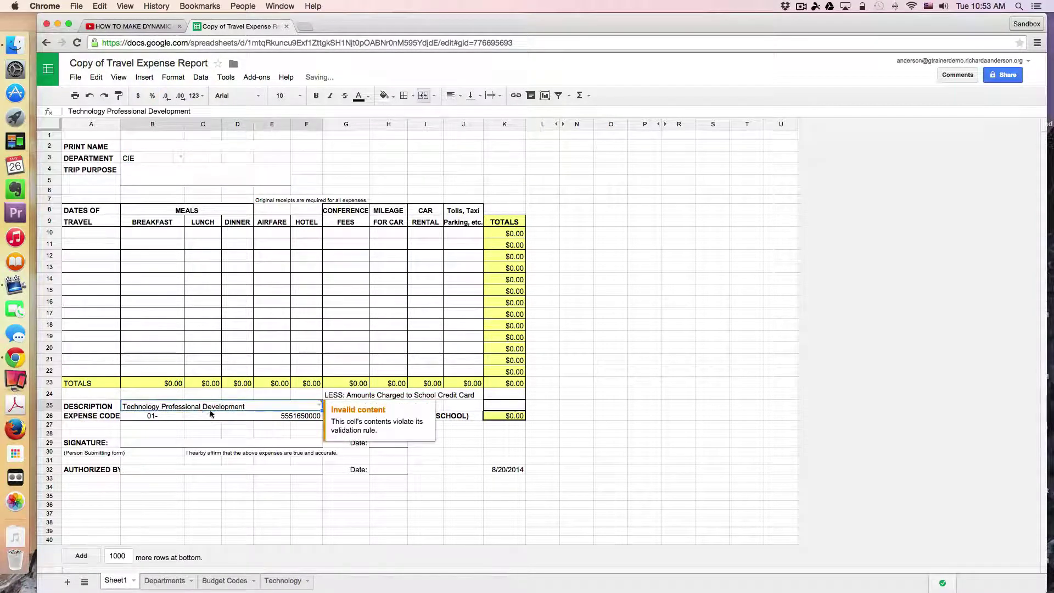
pyautogui.doubleClick(193, 409)
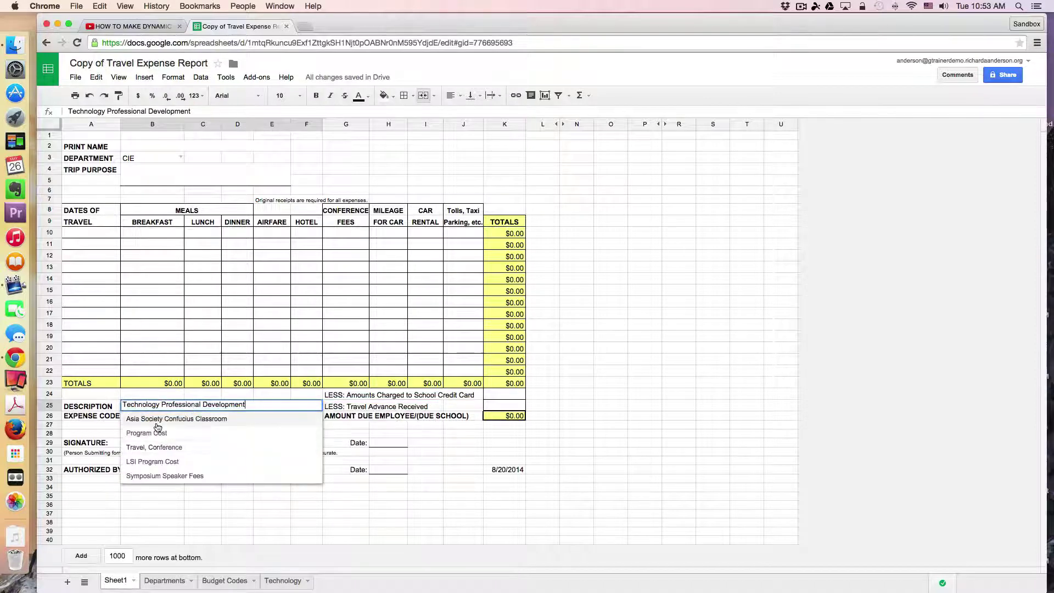
pyautogui.click(165, 462)
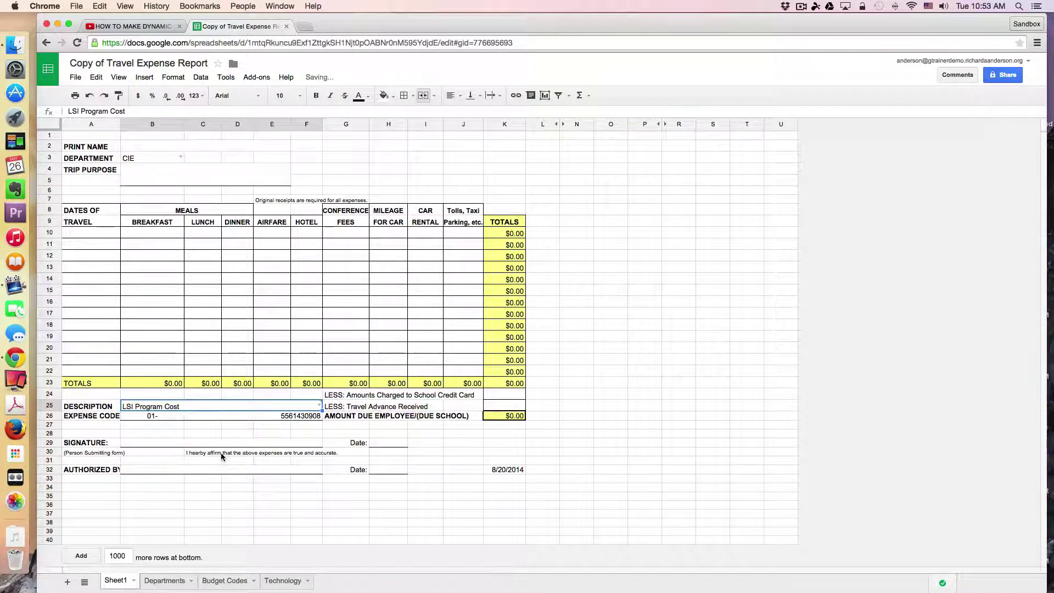